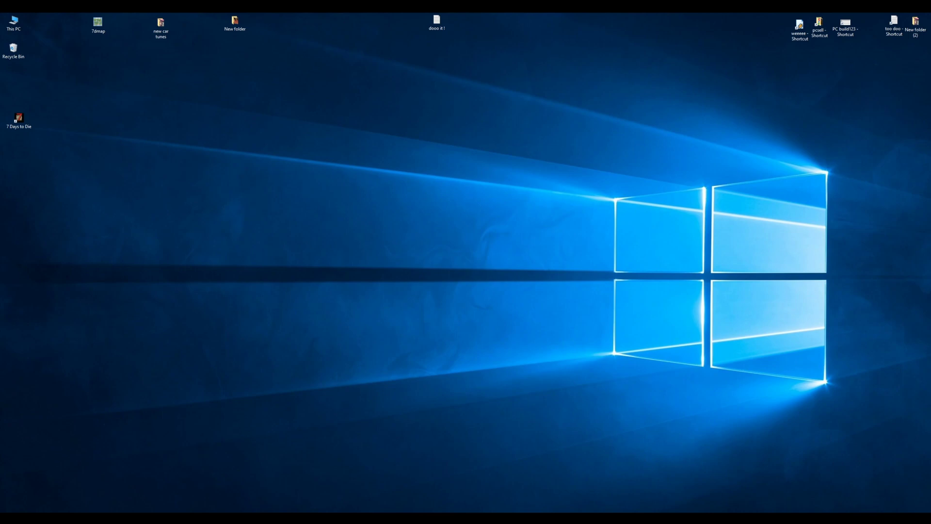
Check the Windows gaming settings for Game Mode, Game bar and Captures, and close the Settings window.
key(super+s)
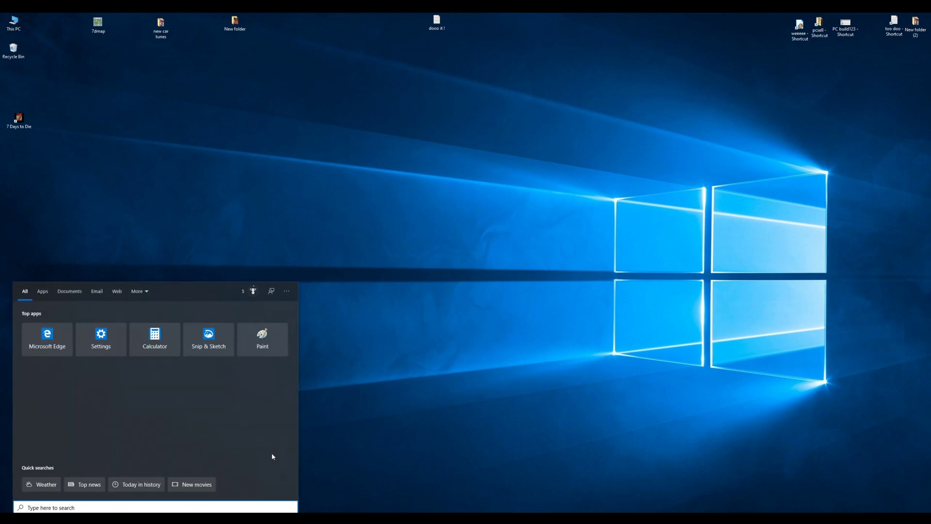
text(game)
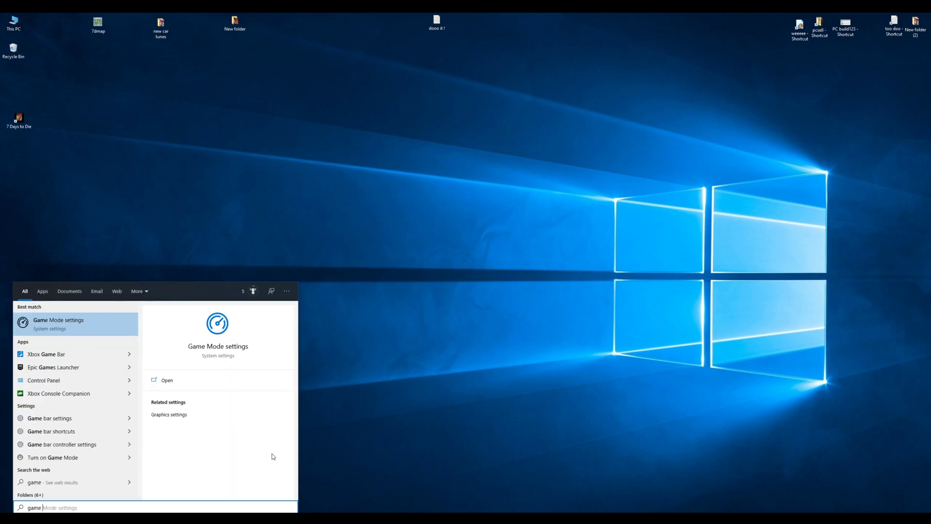
key(Return)
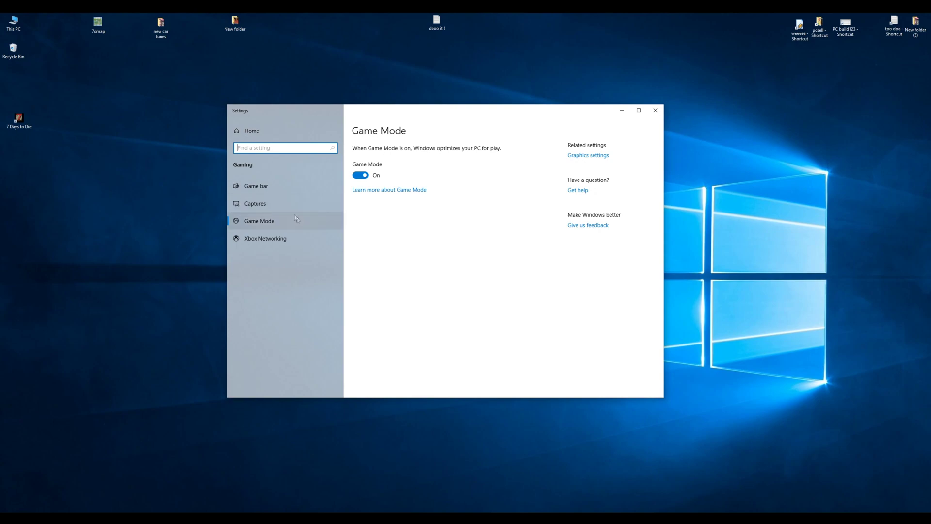
click(269, 207)
click(264, 187)
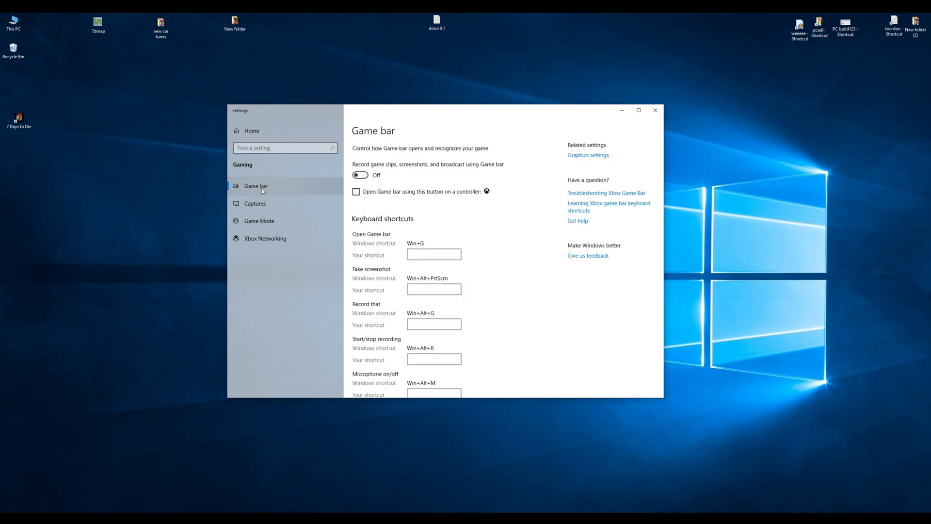
click(262, 203)
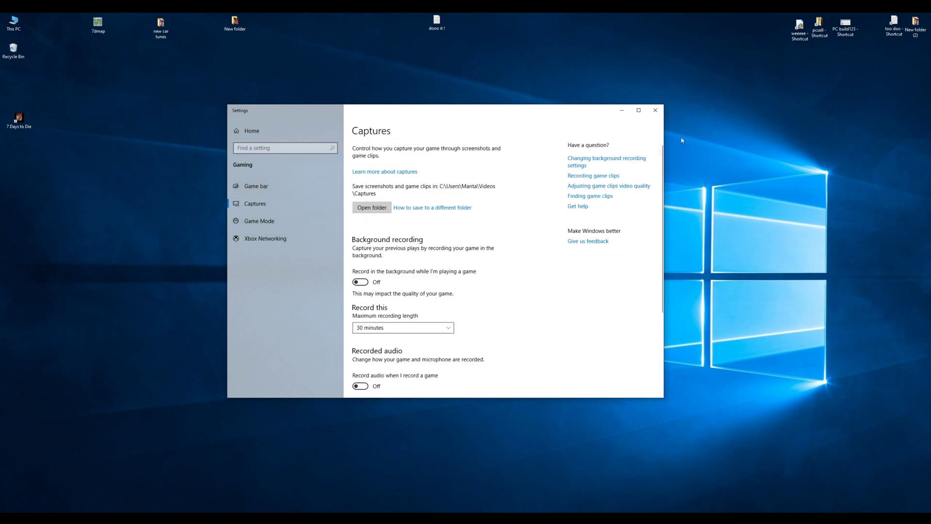
click(656, 111)
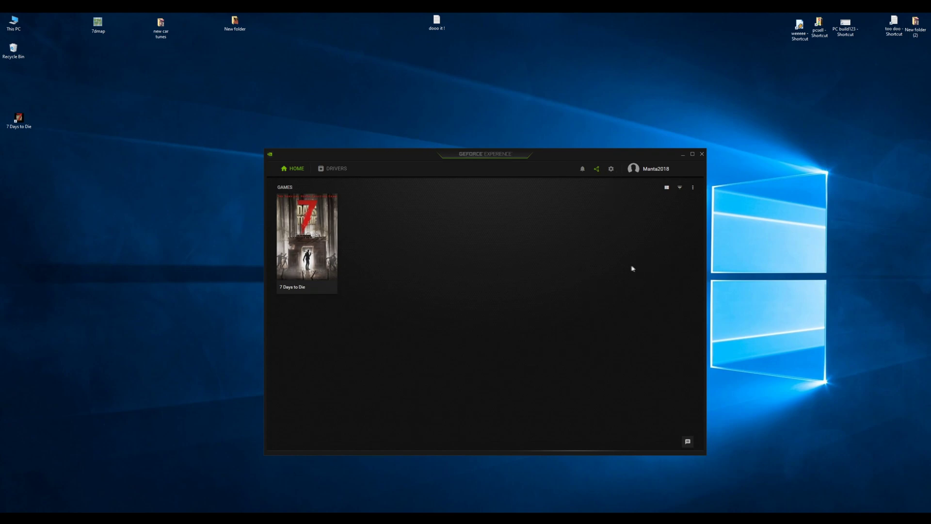
Review the recording folder locations and the audio settings in the GeForce Experience in-game overlay.
click(598, 171)
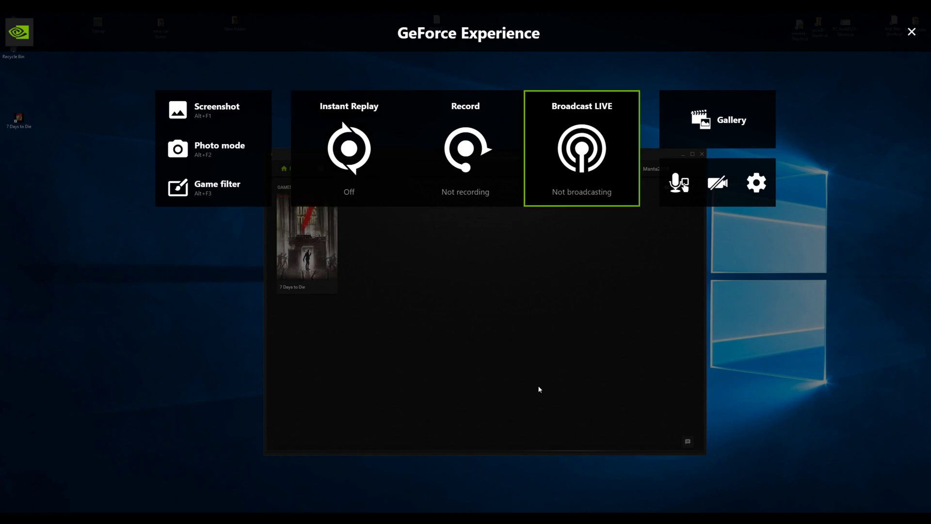
click(758, 186)
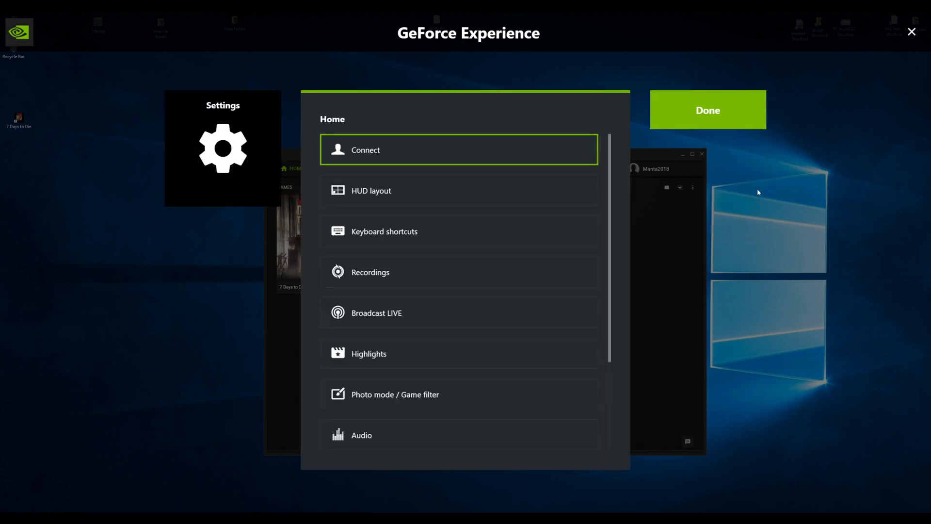
click(428, 276)
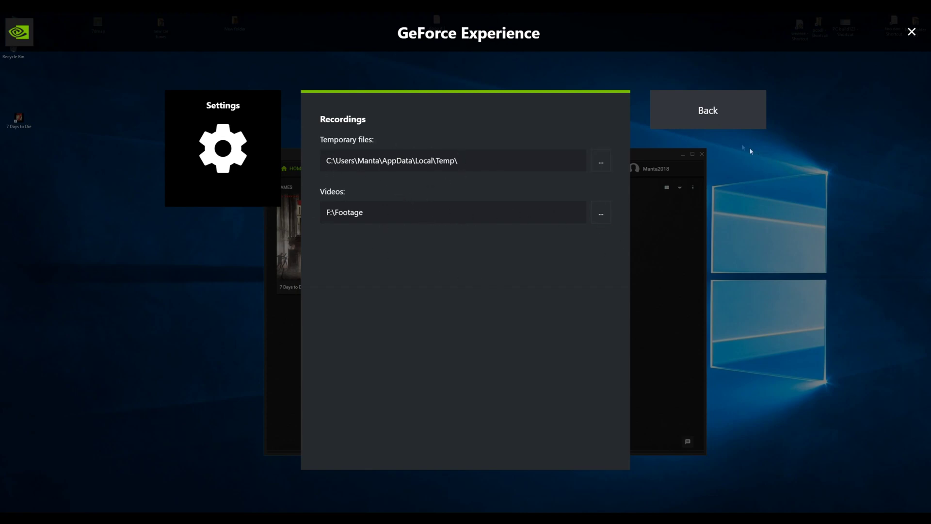
click(716, 113)
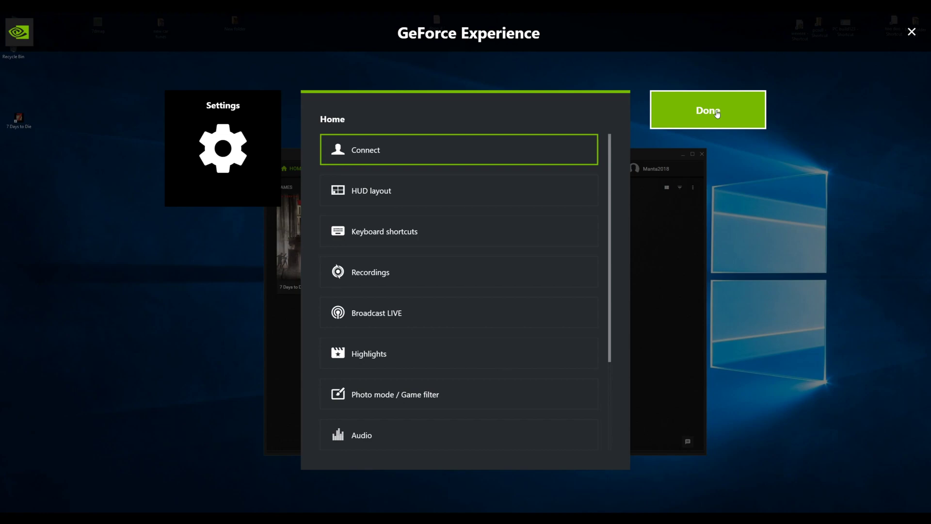
click(412, 446)
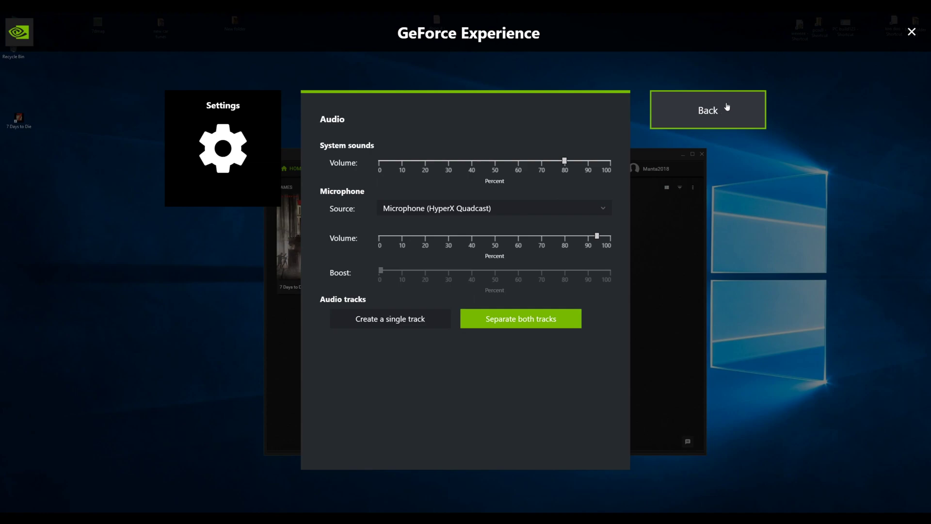
click(713, 109)
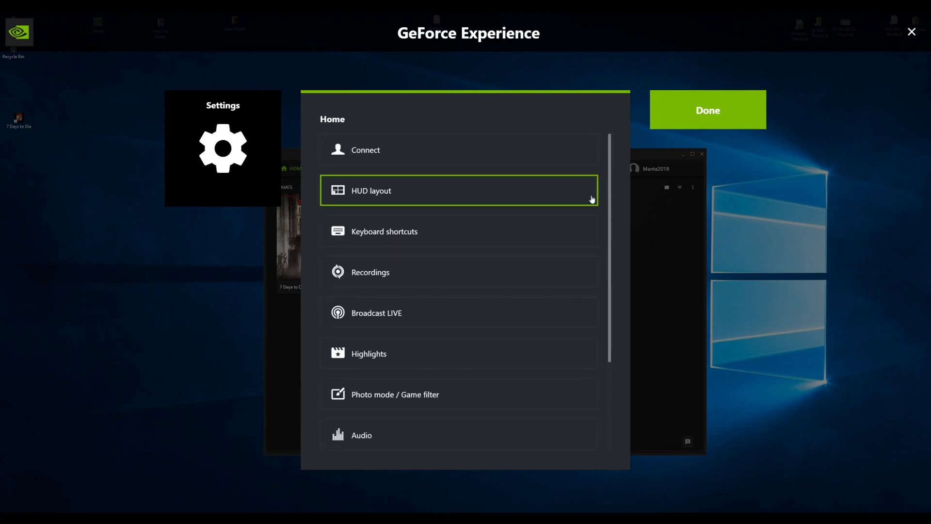
click(706, 109)
Examine the Record feature's video capture settings, including the custom quality's frame rate and bit rate.
click(465, 145)
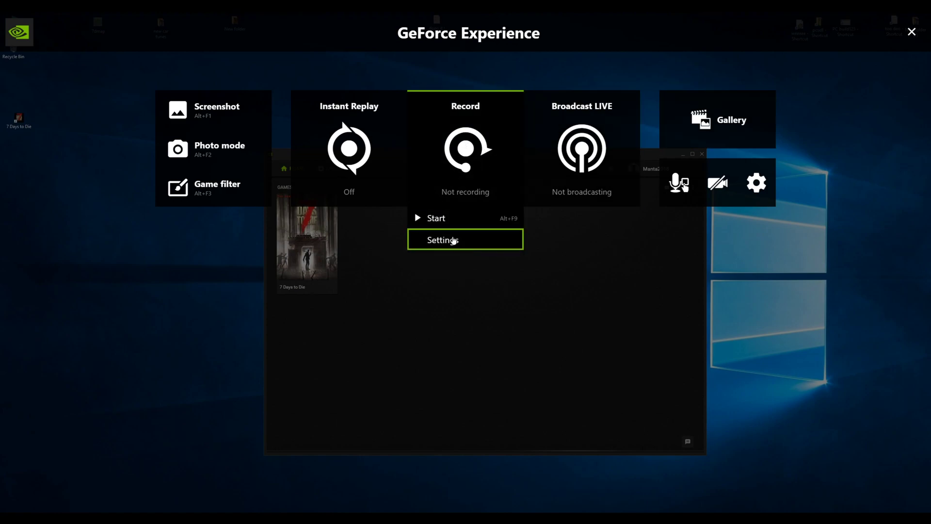
click(454, 241)
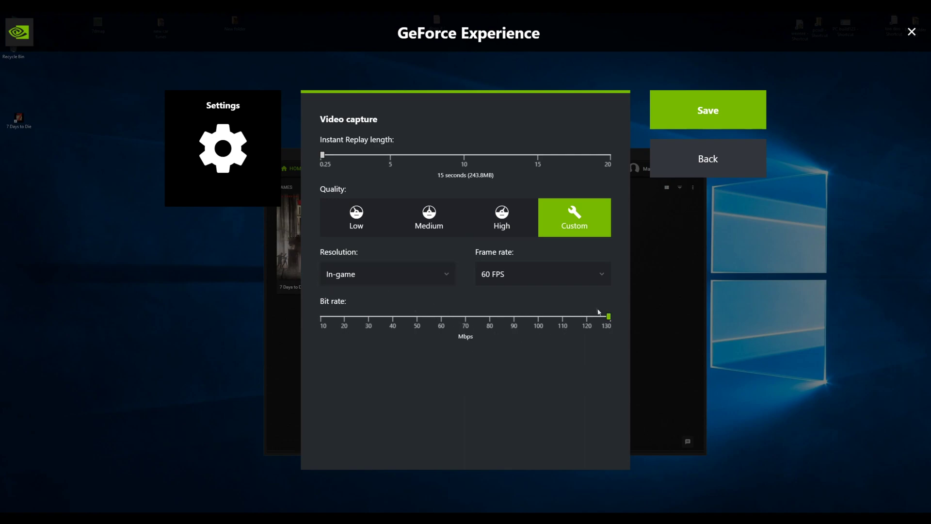
drag(606, 316, 684, 318)
click(588, 274)
click(588, 275)
click(609, 316)
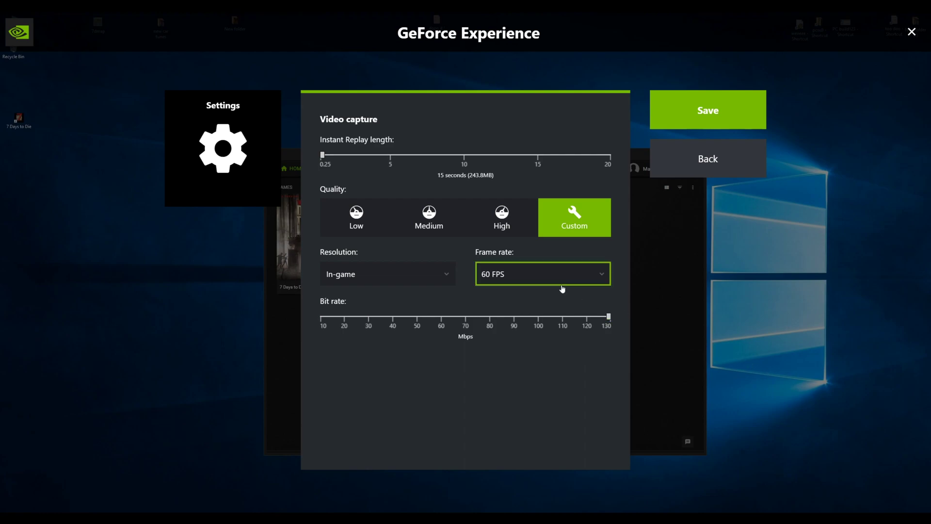
Compare the bit rate range at 1080p HD and In-game resolution, leaving without saving and closing GeForce Experience.
click(442, 273)
click(413, 324)
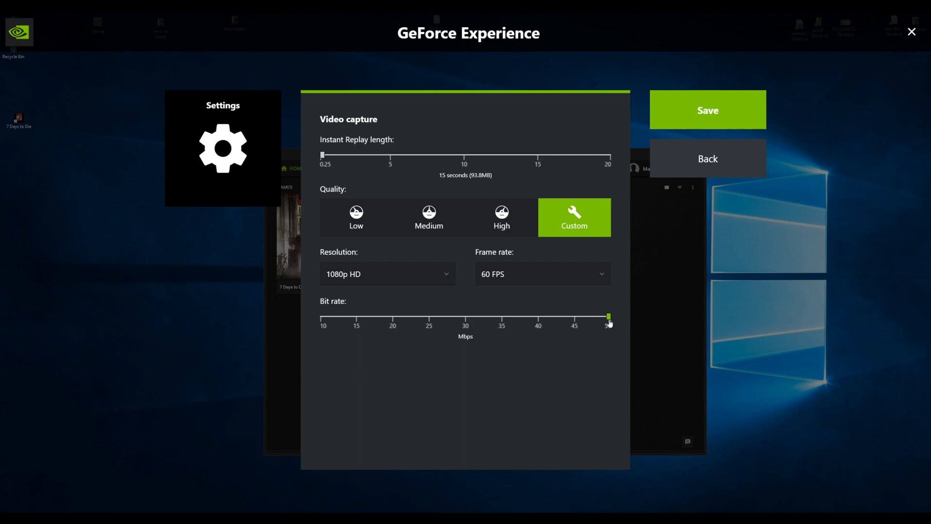
click(446, 274)
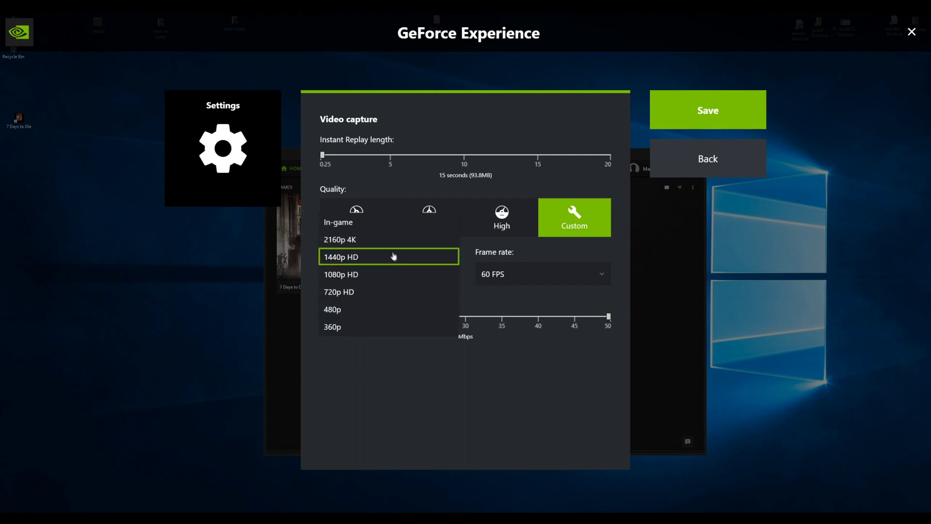
click(376, 227)
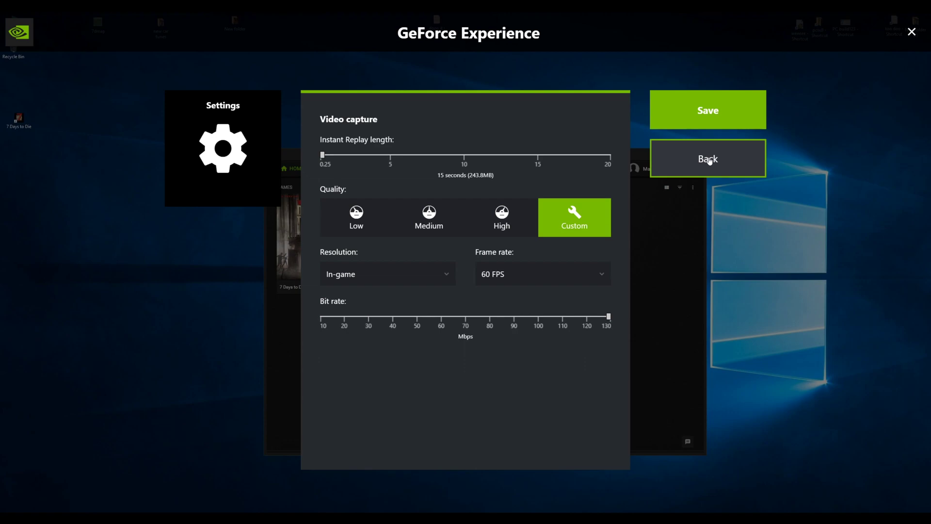
click(708, 159)
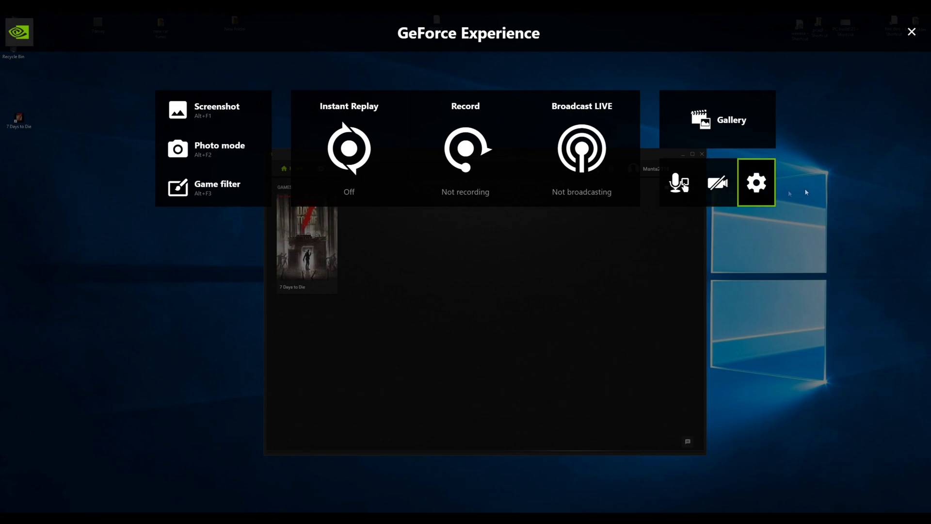
click(912, 30)
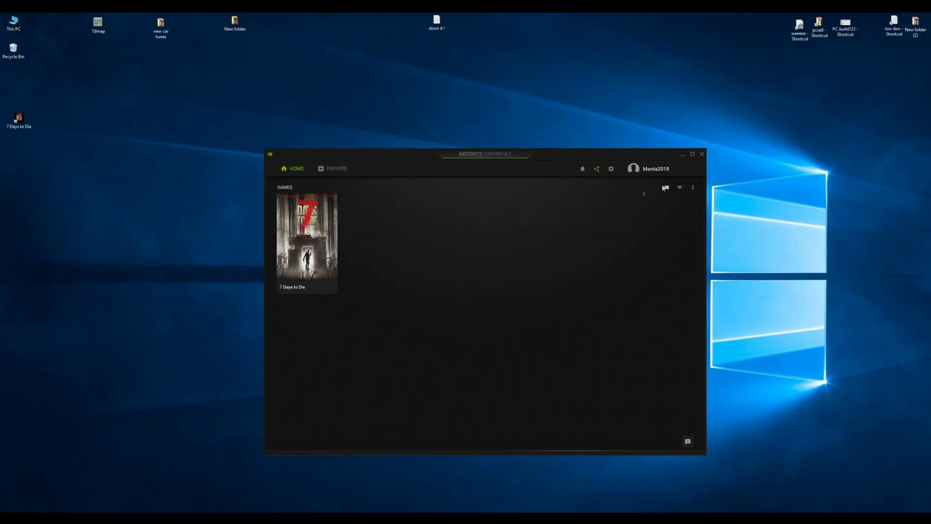
click(702, 154)
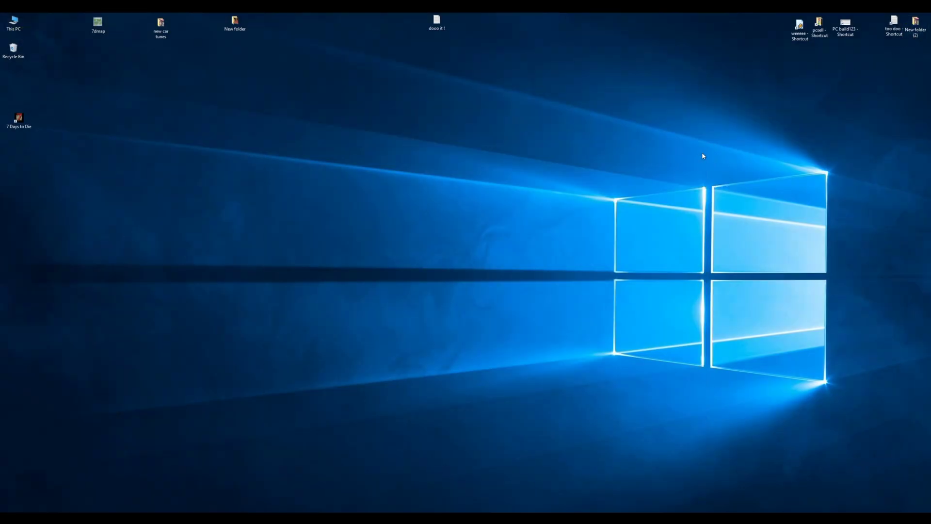
Review the custom visual effects in Performance Options from the advanced system settings, and close the system windows.
right_click(13, 22)
click(82, 109)
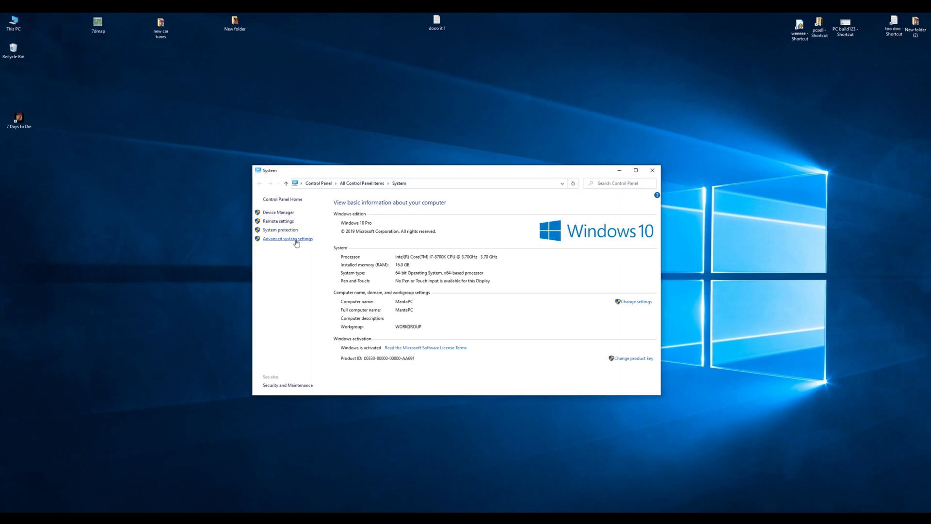
click(297, 239)
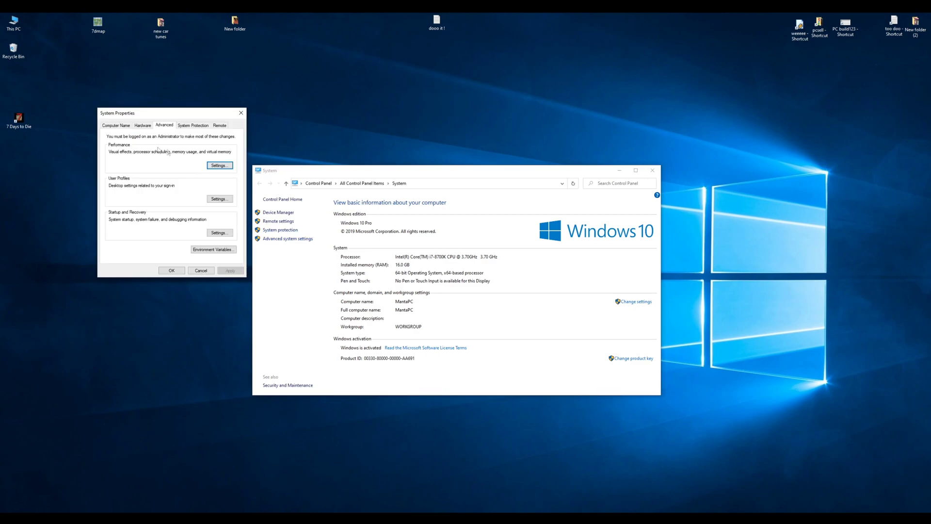
click(221, 166)
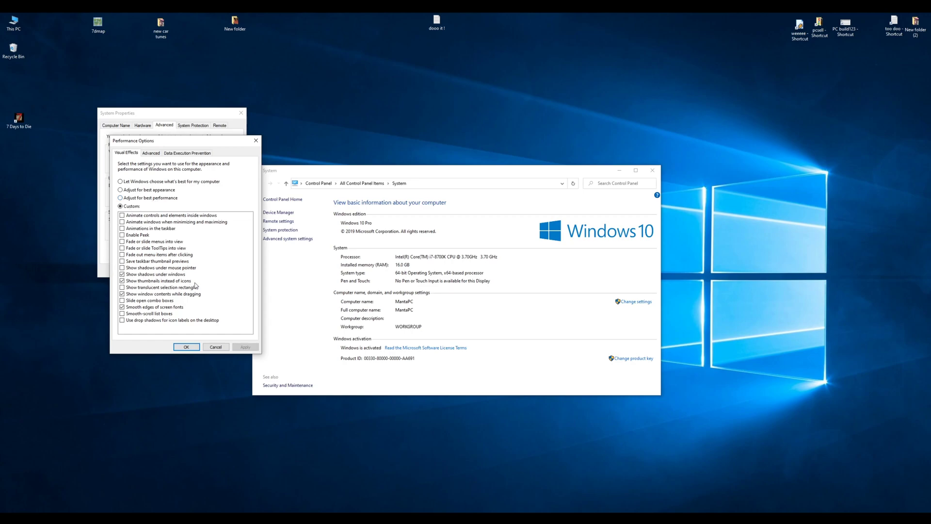
click(187, 347)
click(171, 272)
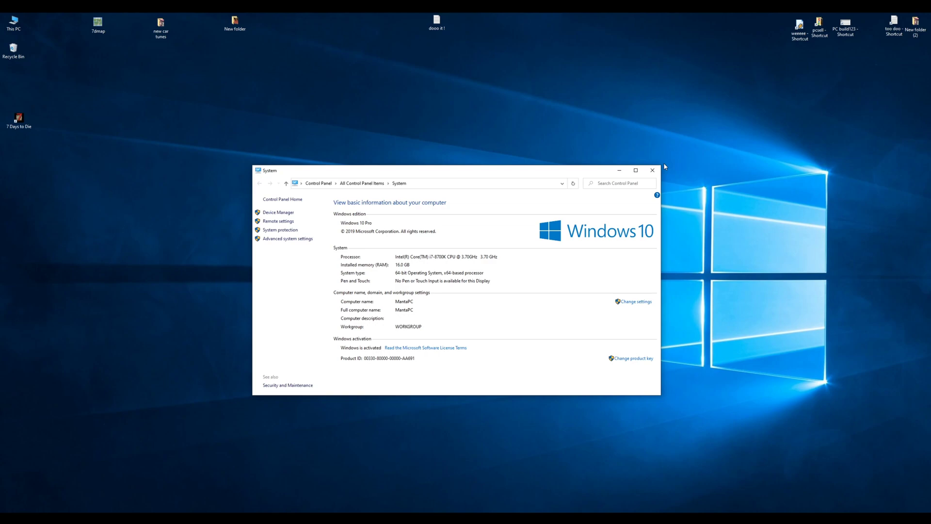
click(652, 170)
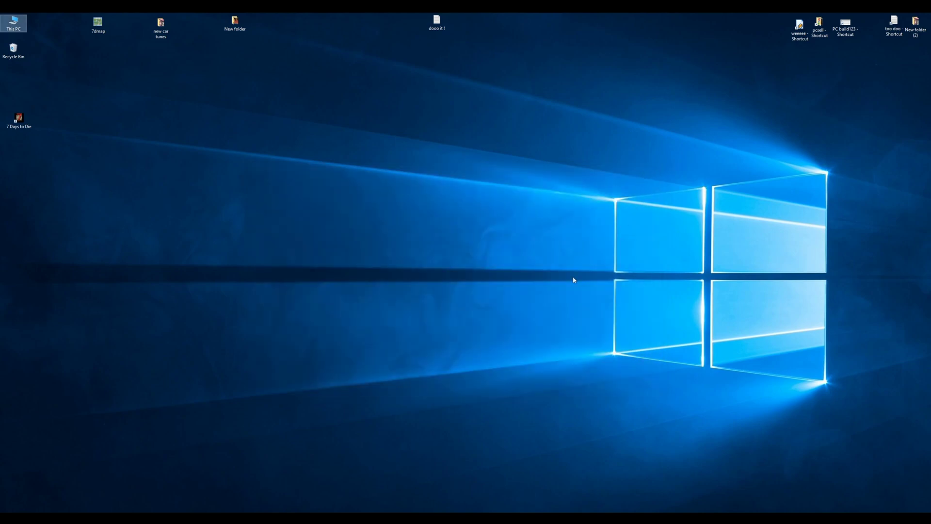